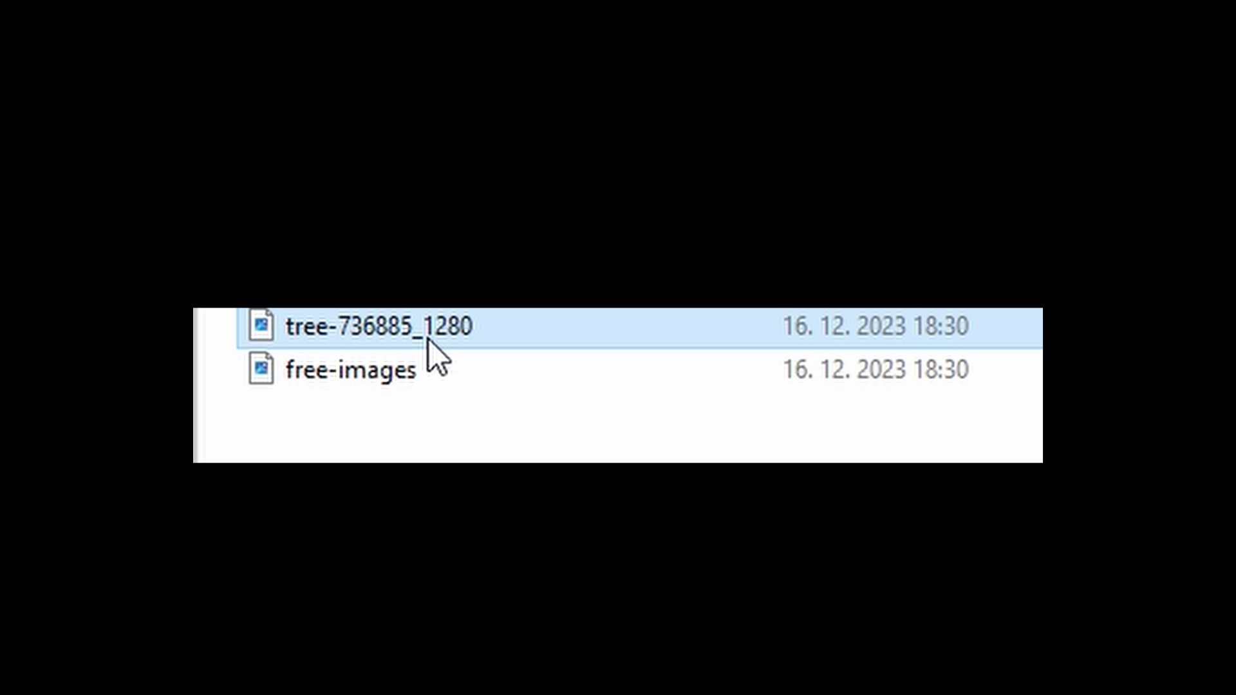
Step: Multi-select the image files tree-736885_1280 and free-images in File Explorer for import
click(403, 367)
ctrl+click(422, 329)
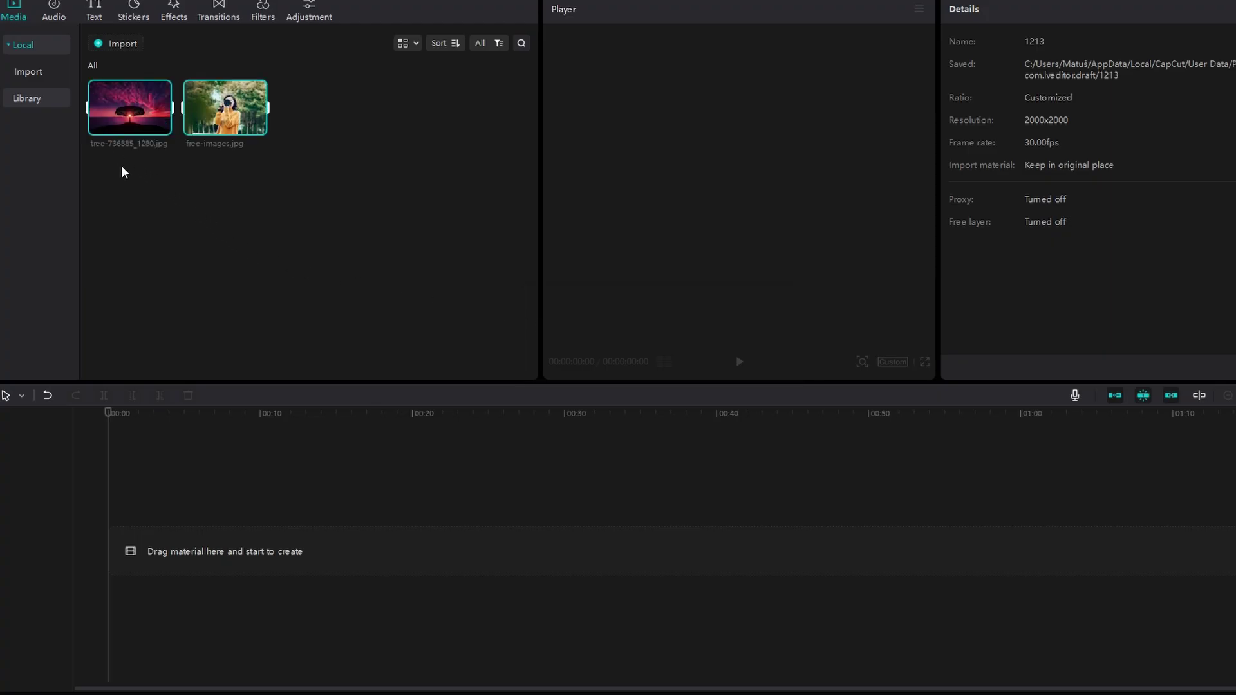
Step: Add both images as back-to-back five-second clips, select the tree clip, and rewind to 00:00
mouse_move(136, 110)
mouse_down()
mouse_move(145, 556)
mouse_move(124, 560)
mouse_up()
click(321, 656)
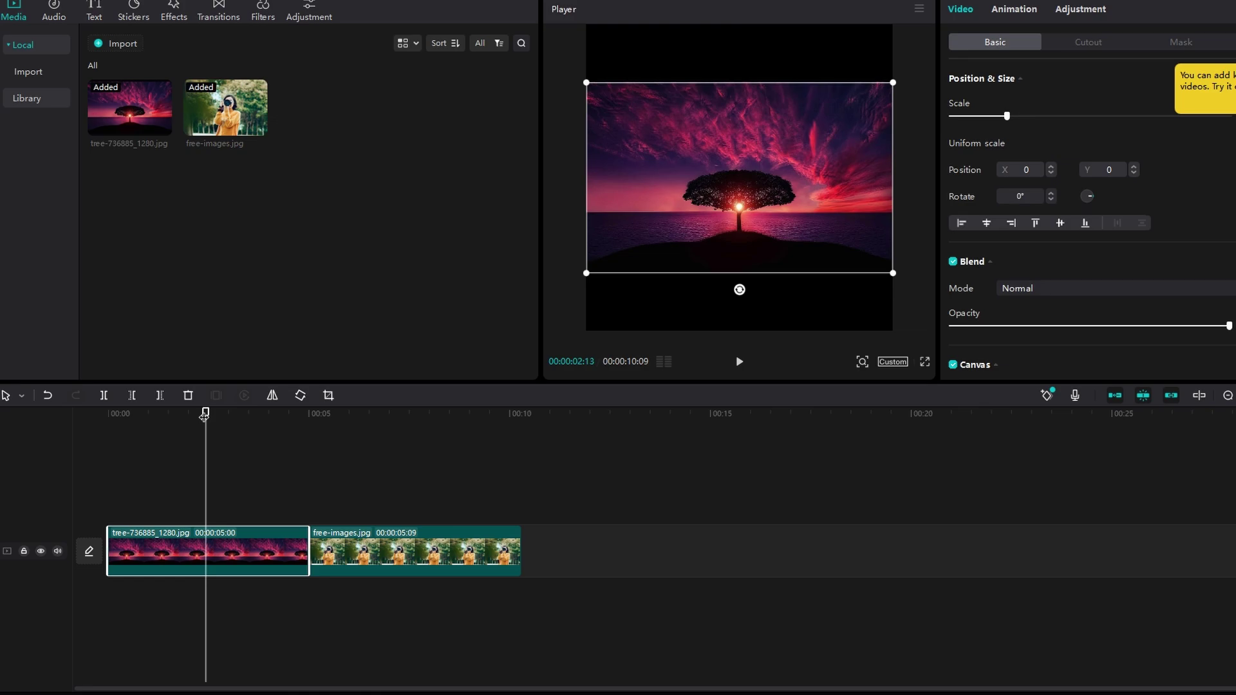
drag(211, 413, 106, 425)
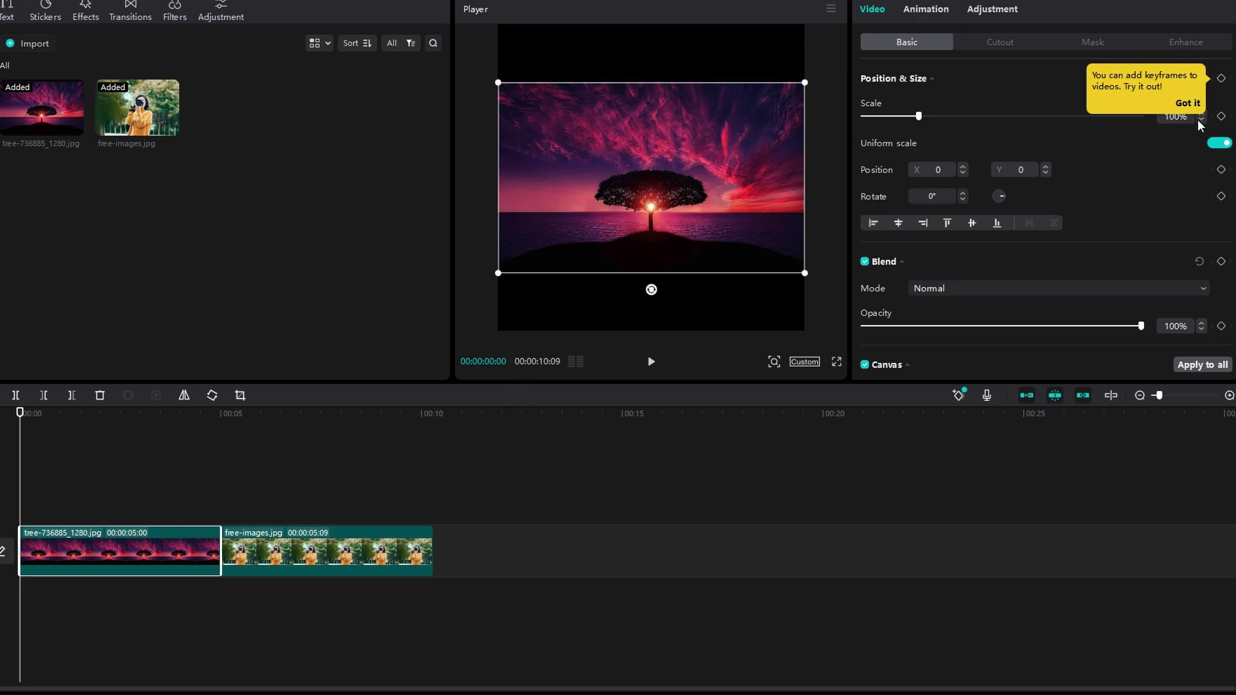
Step: Add 100% scale and position keyframes at the tree clip's start, then advance about three seconds
click(1189, 103)
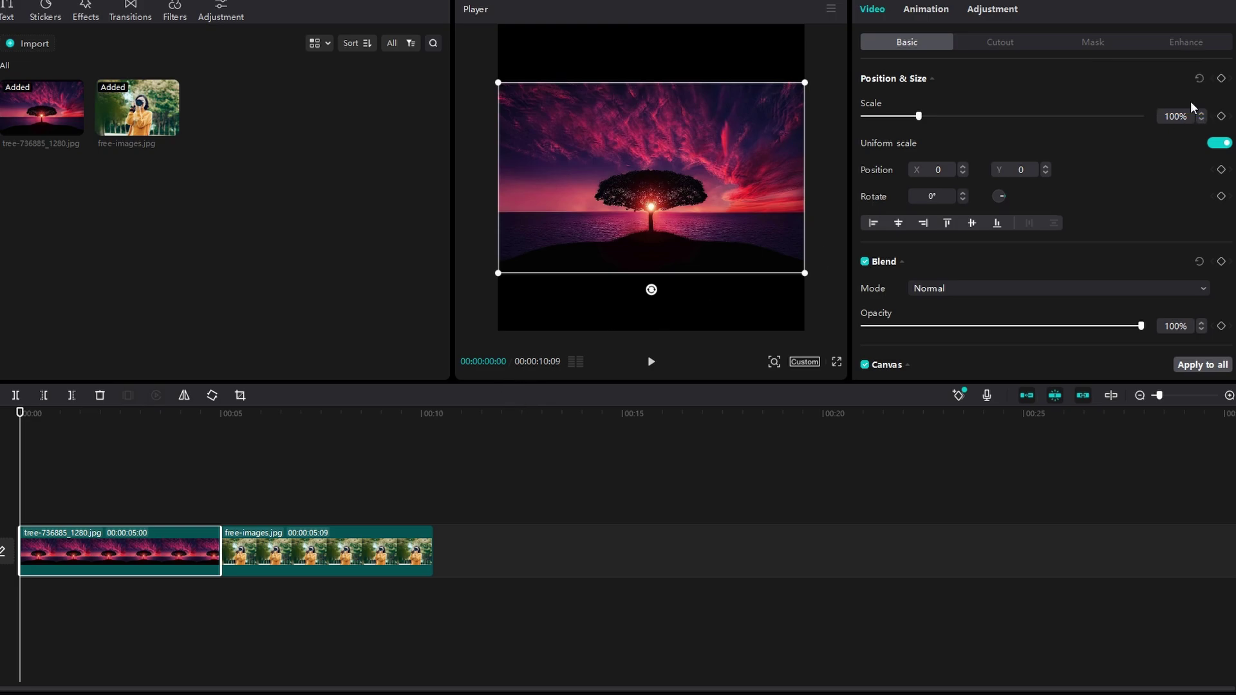
click(1221, 116)
click(1220, 169)
key(space)
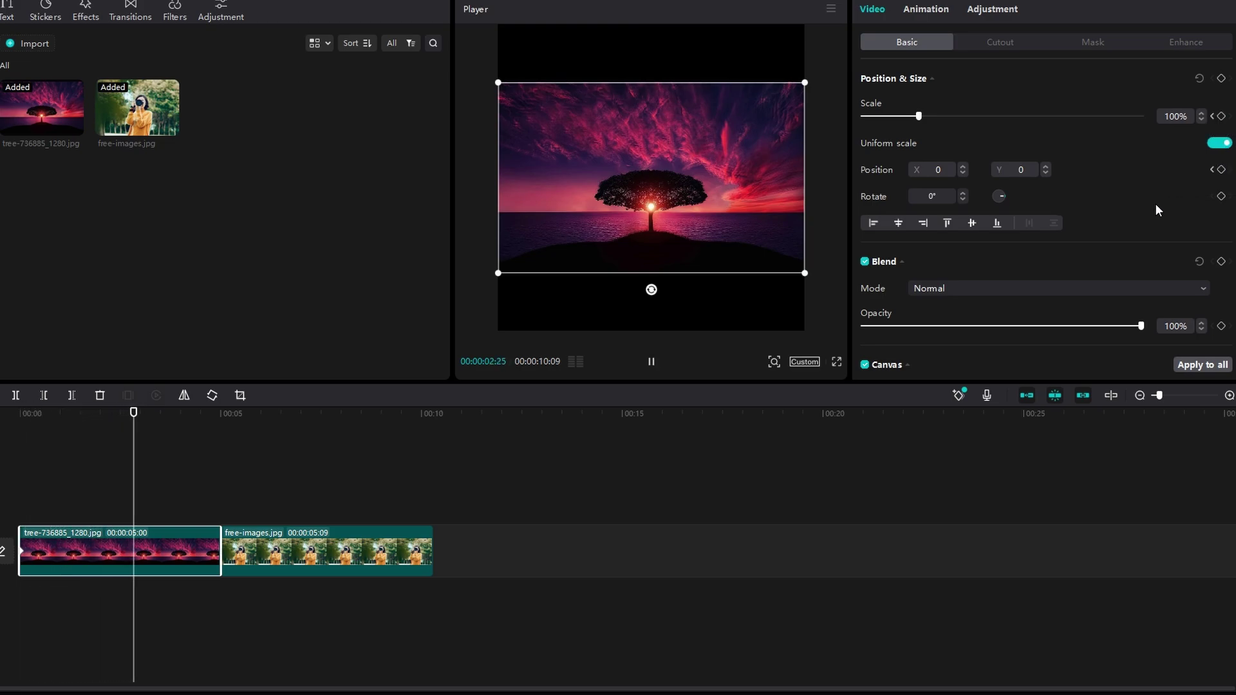
key(space)
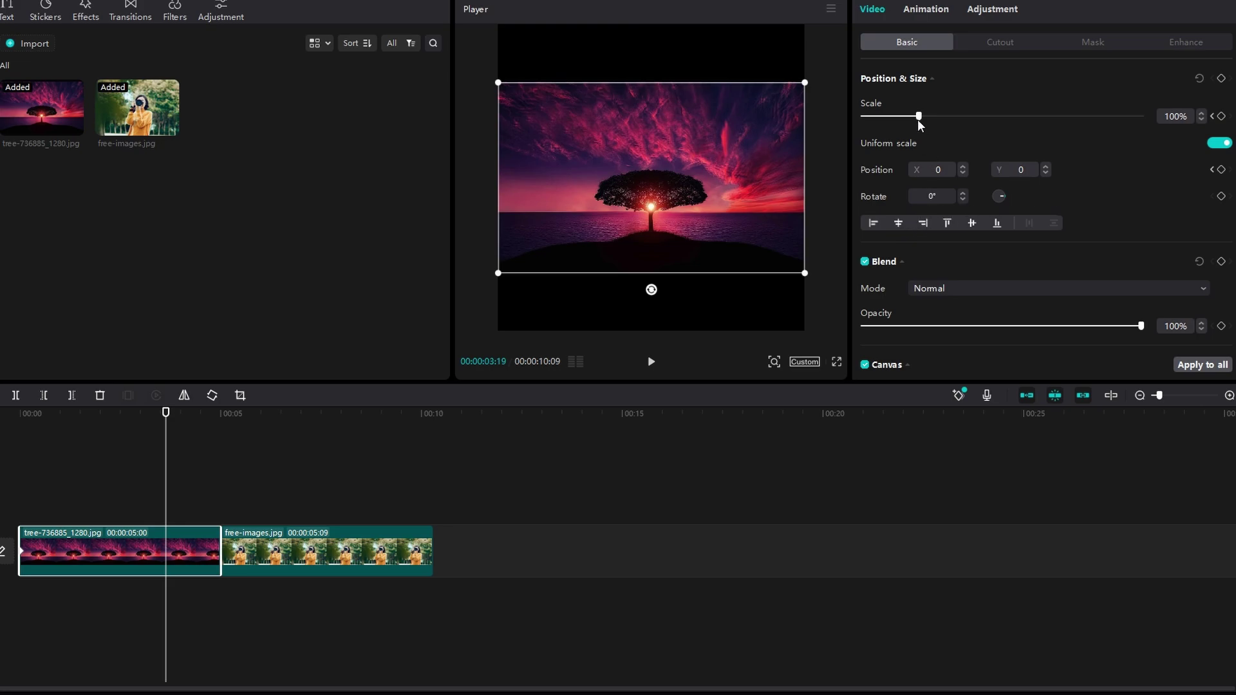
Step: Scale the tree image to 205%, reposition it, and preview the zoom from the start
drag(917, 117, 978, 117)
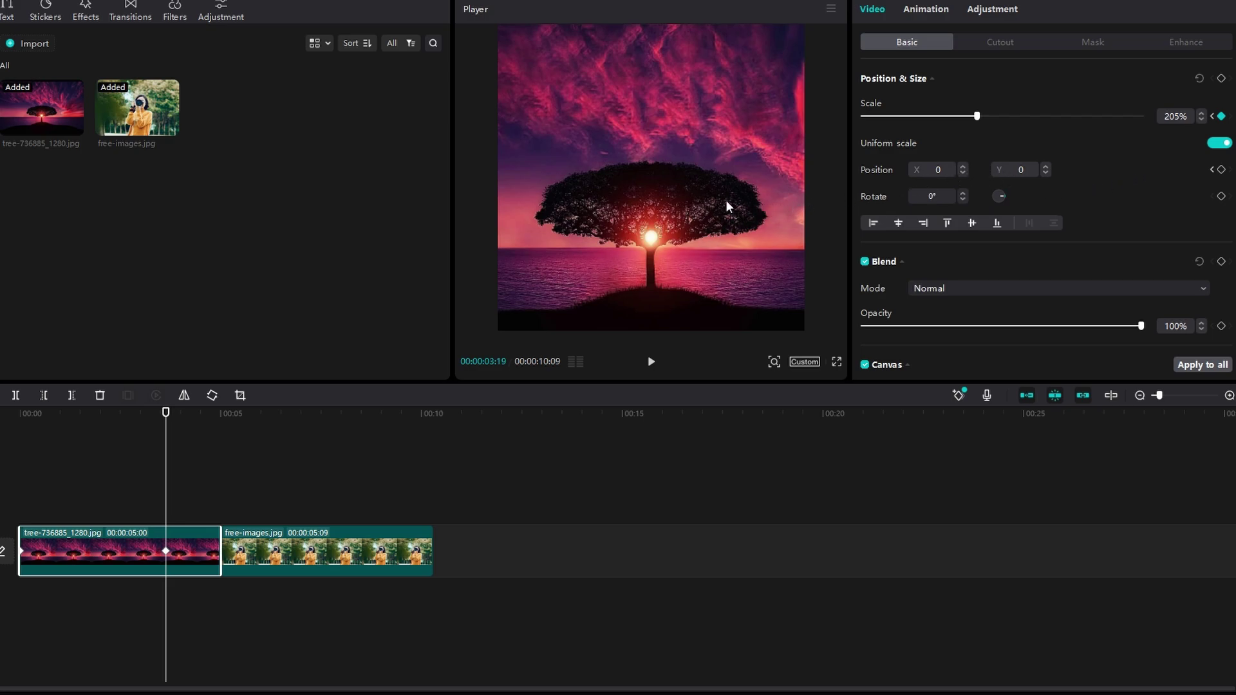
mouse_move(728, 207)
mouse_down()
mouse_move(702, 212)
mouse_move(709, 191)
mouse_up()
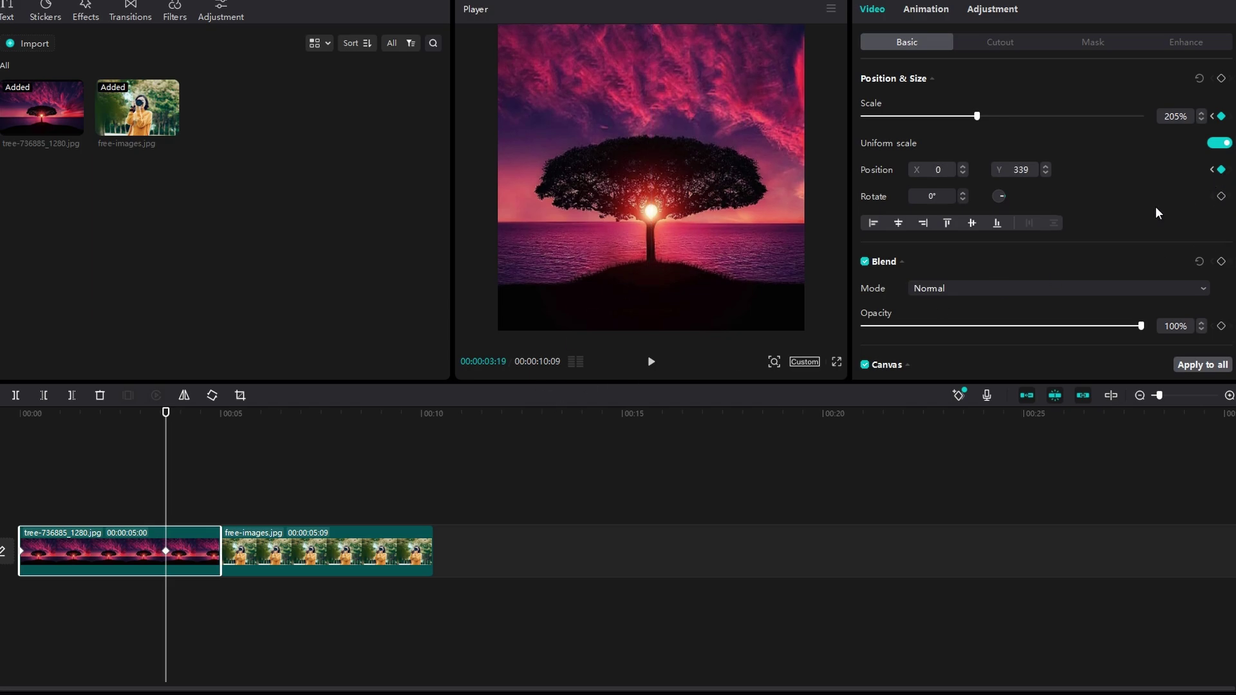
click(12, 415)
key(space)
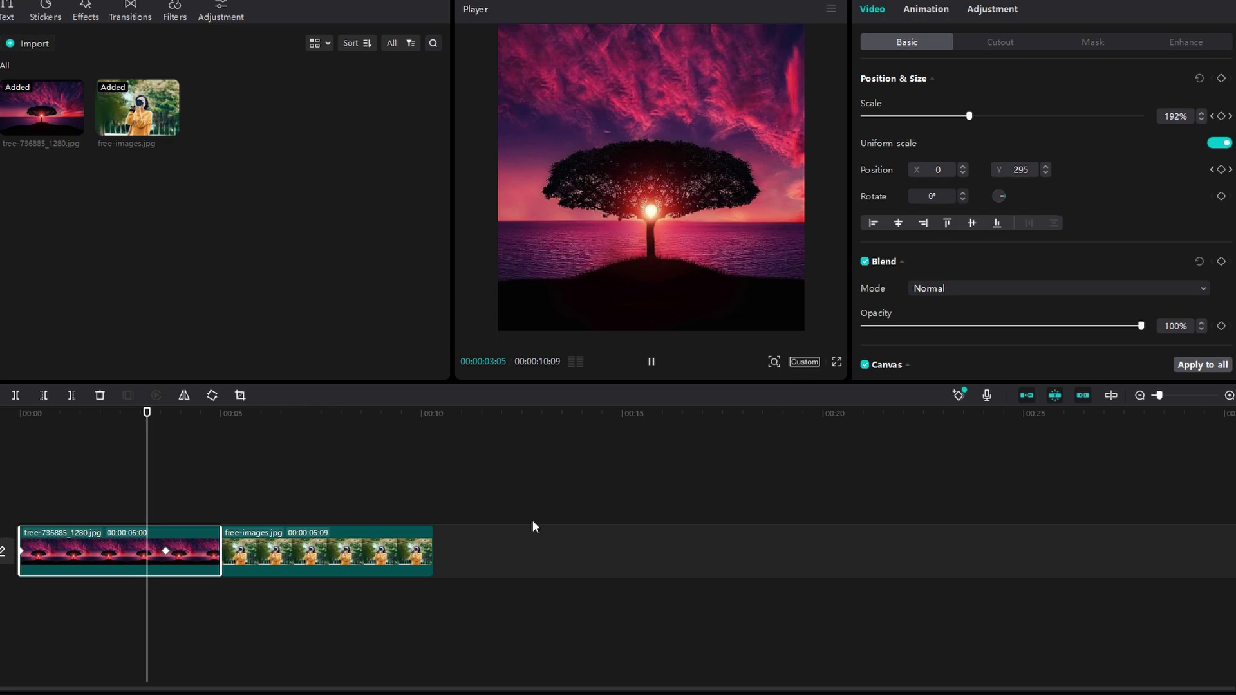
Step: At the free-images clip start, shrink the picture to 68% and move it toward the upper right
click(241, 416)
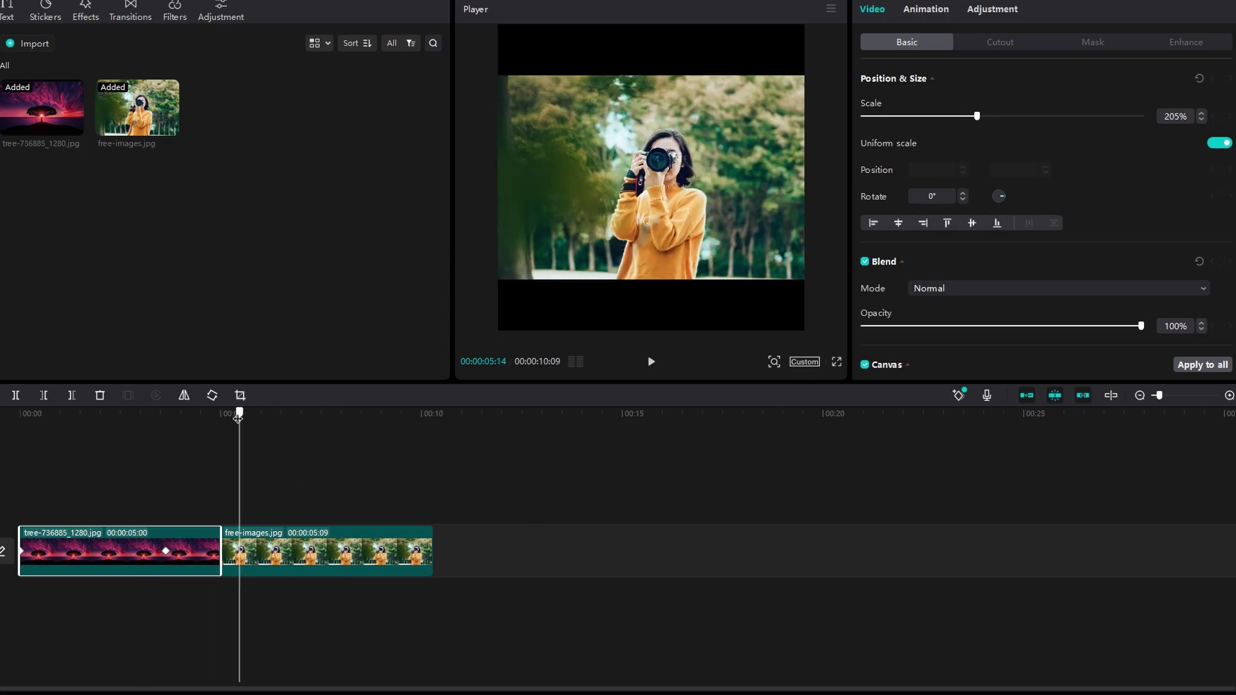
drag(242, 433, 229, 432)
click(278, 544)
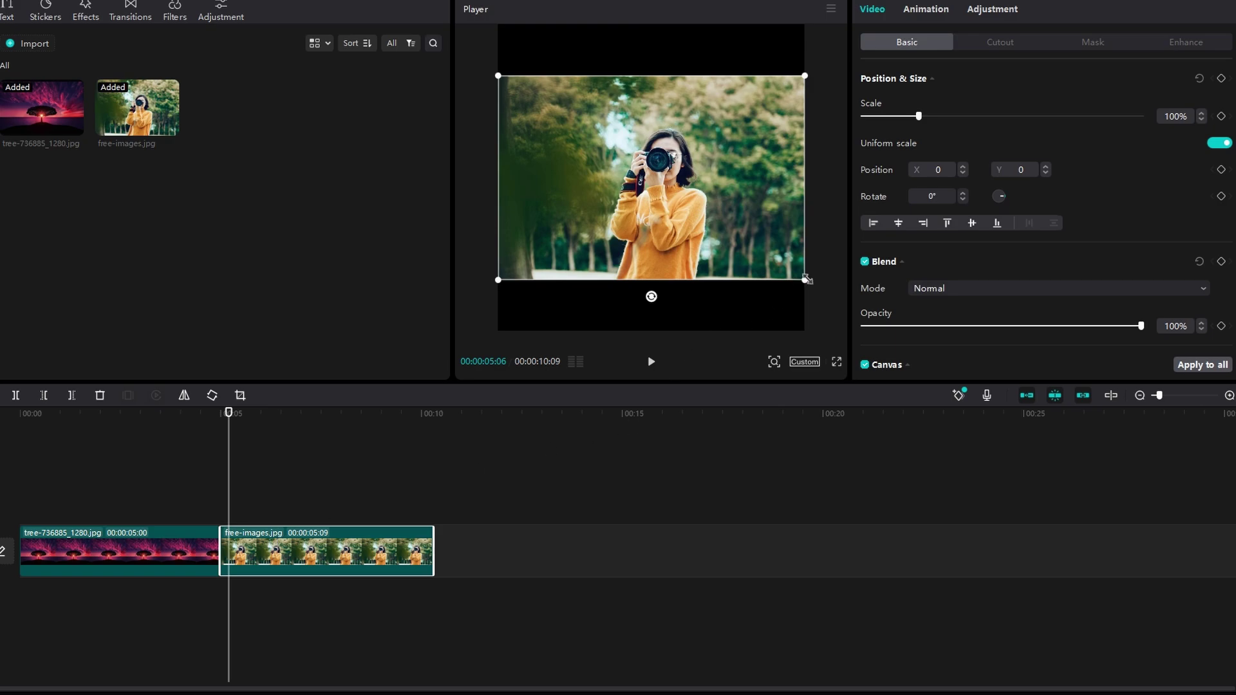
drag(805, 282, 756, 248)
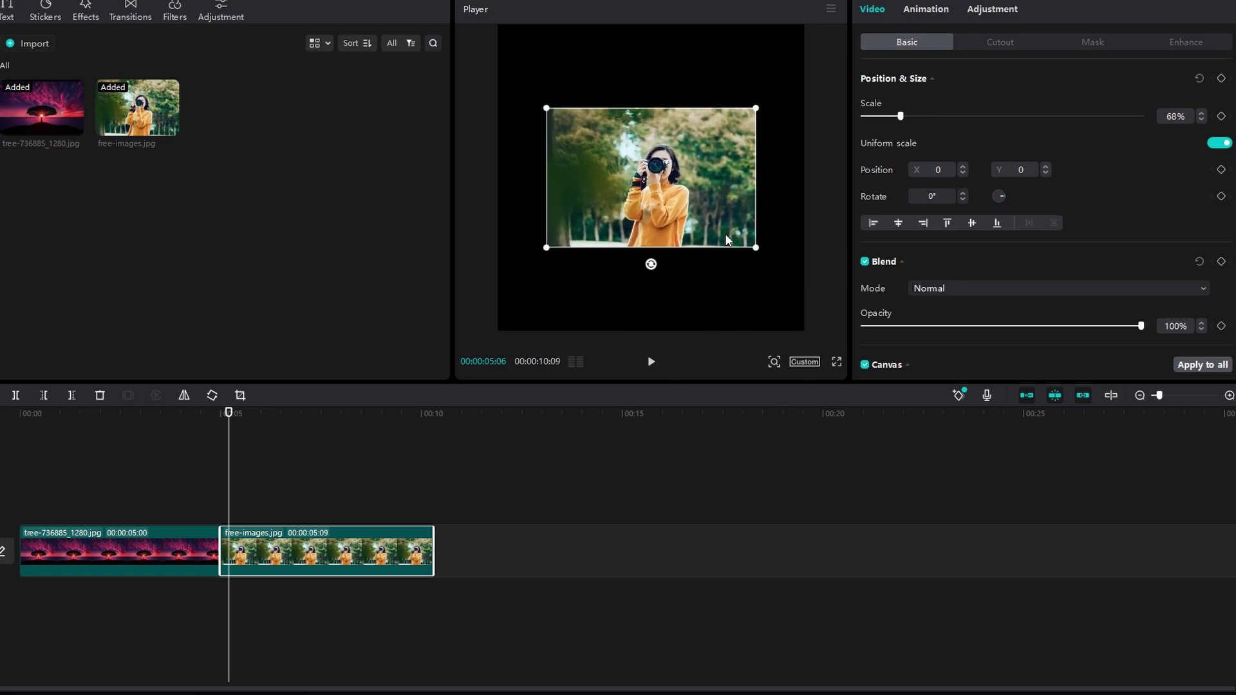
drag(656, 207, 703, 120)
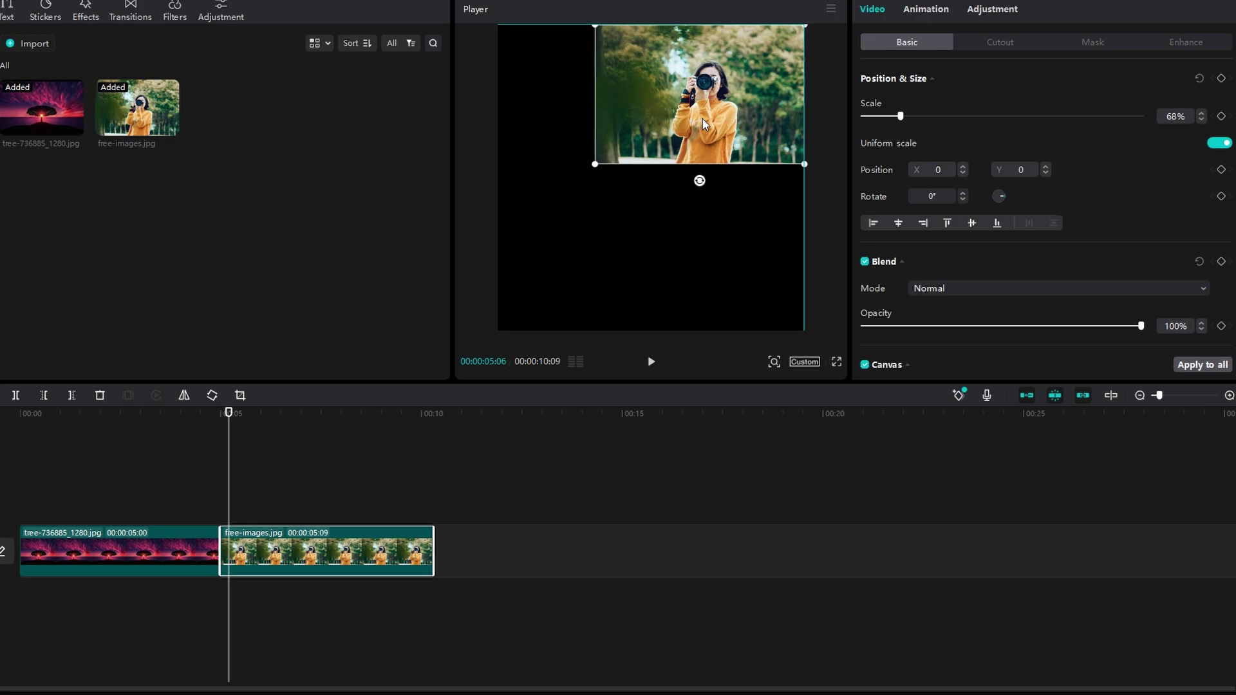
Step: Keyframe the free-images position, move it lower-left about three seconds later, and replay the slide
click(1222, 170)
key(space)
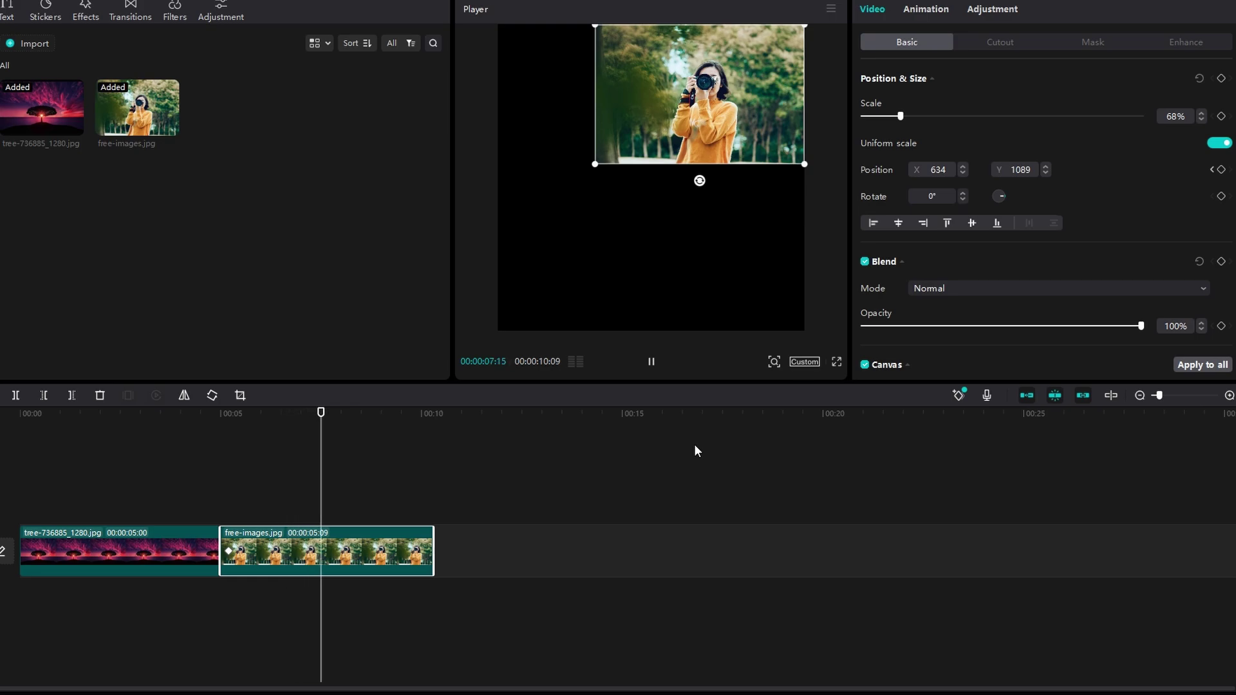
key(space)
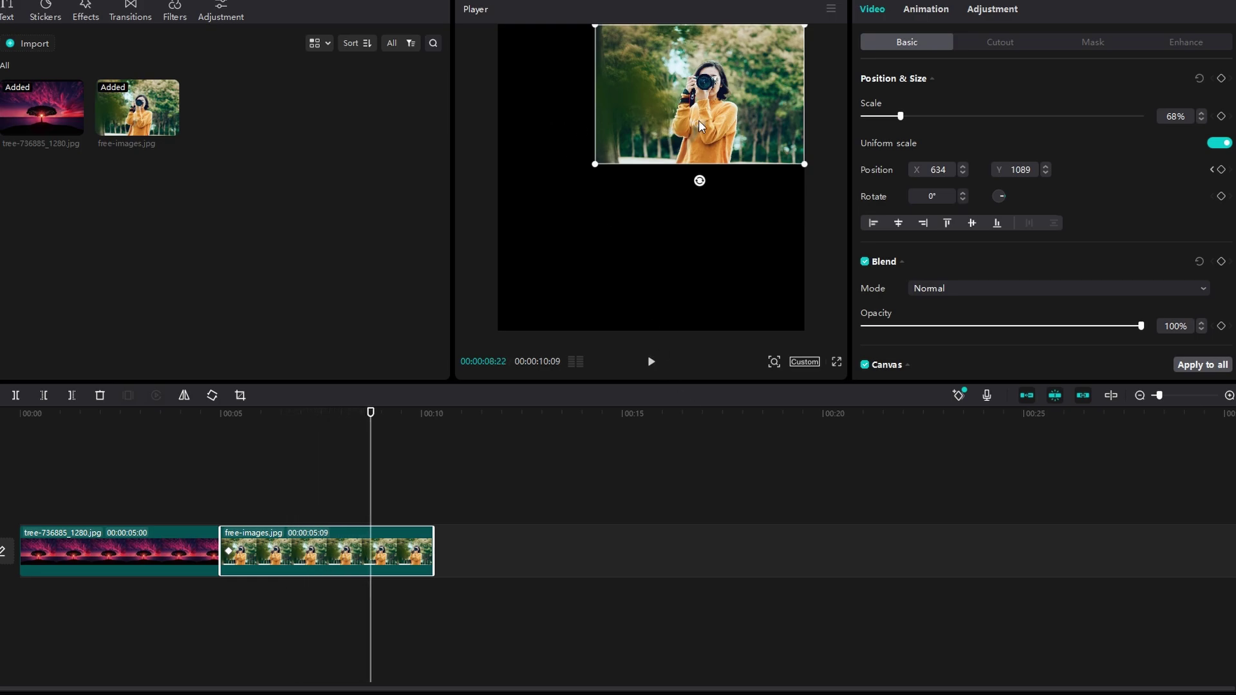
mouse_move(702, 127)
mouse_down()
mouse_move(640, 215)
mouse_move(617, 285)
mouse_up()
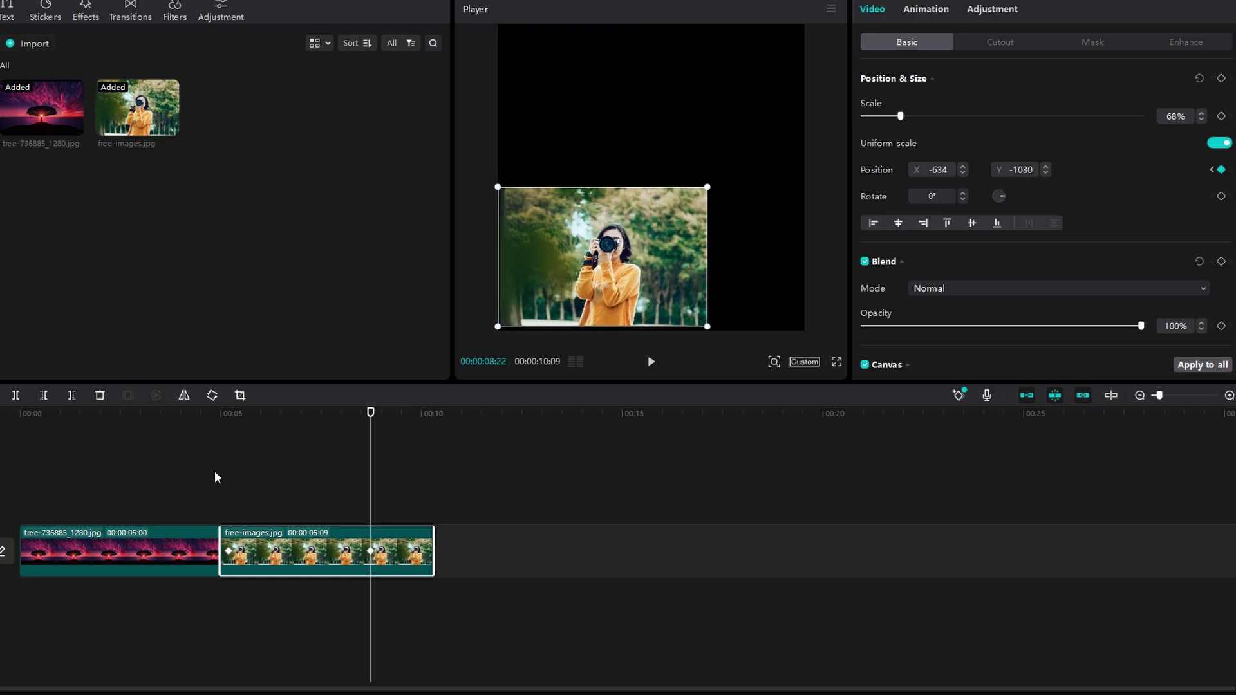
click(214, 416)
key(space)
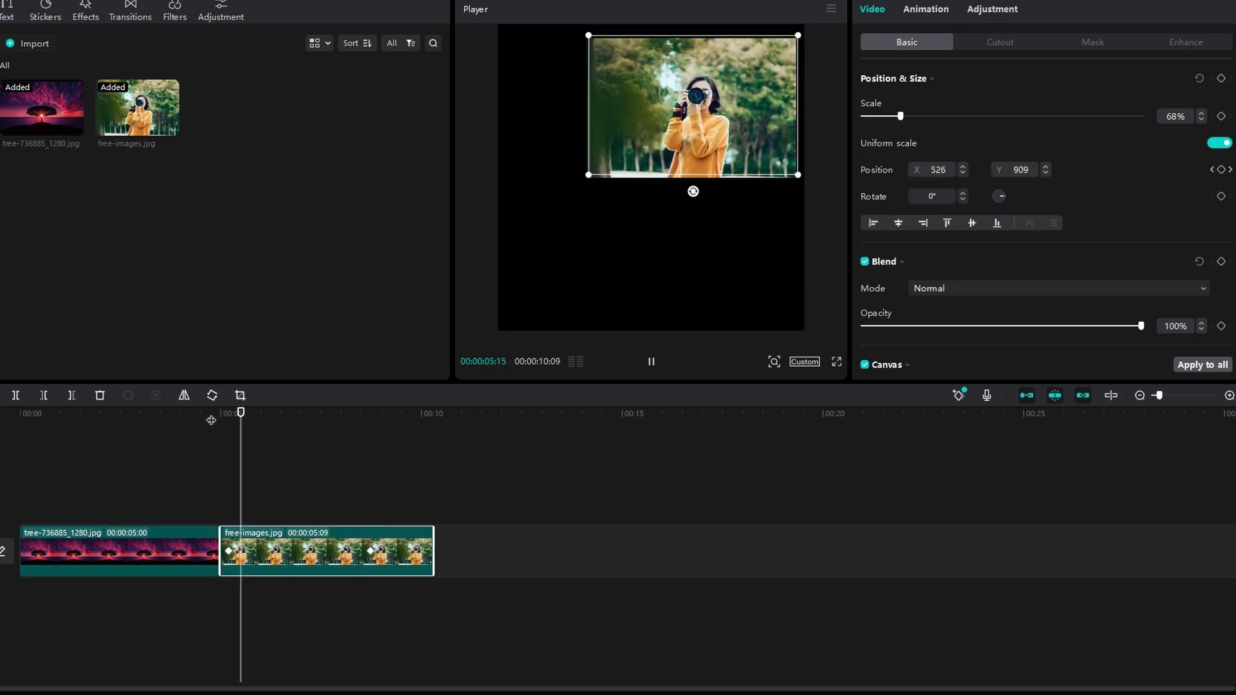